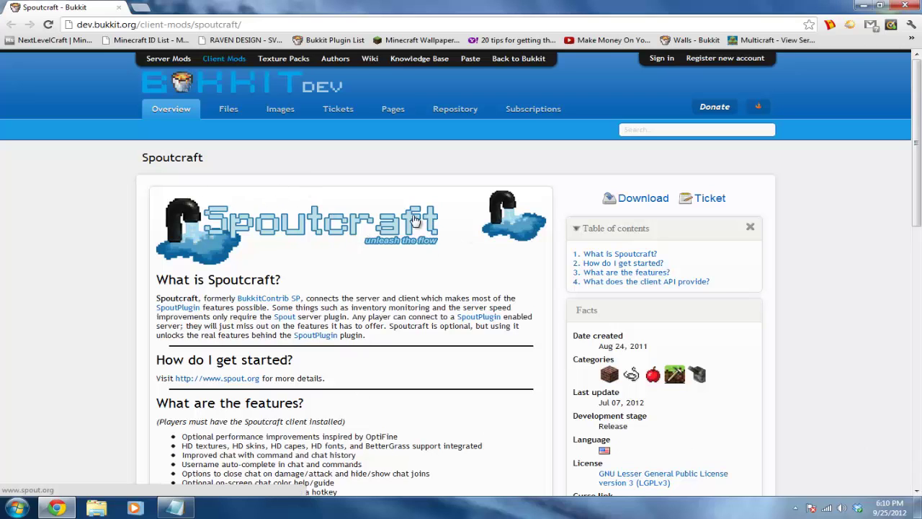
Download Spoutcraft.jar from the Spoutcraft page on BukkitDev and keep the file, dismissing the Windows color scheme prompt.
scroll(144, 468, down, 2)
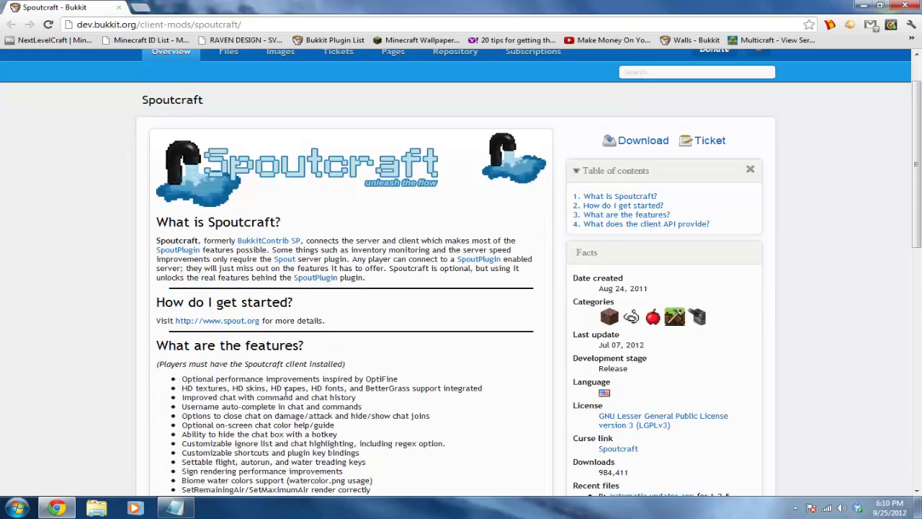
scroll(435, 328, up, 2)
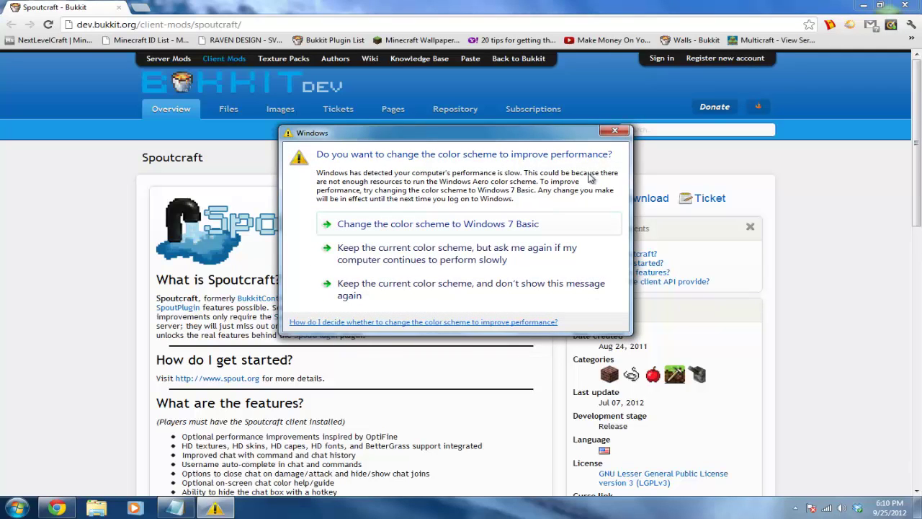
click(615, 132)
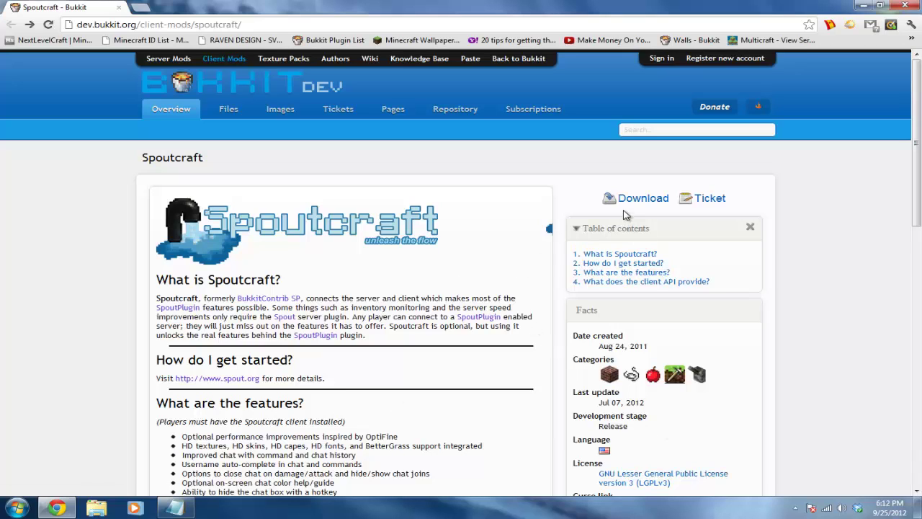
click(625, 199)
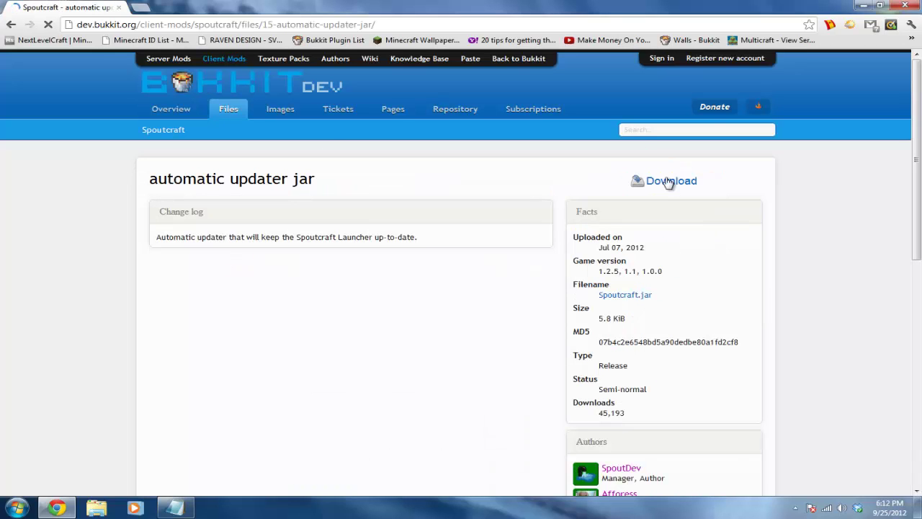
click(665, 180)
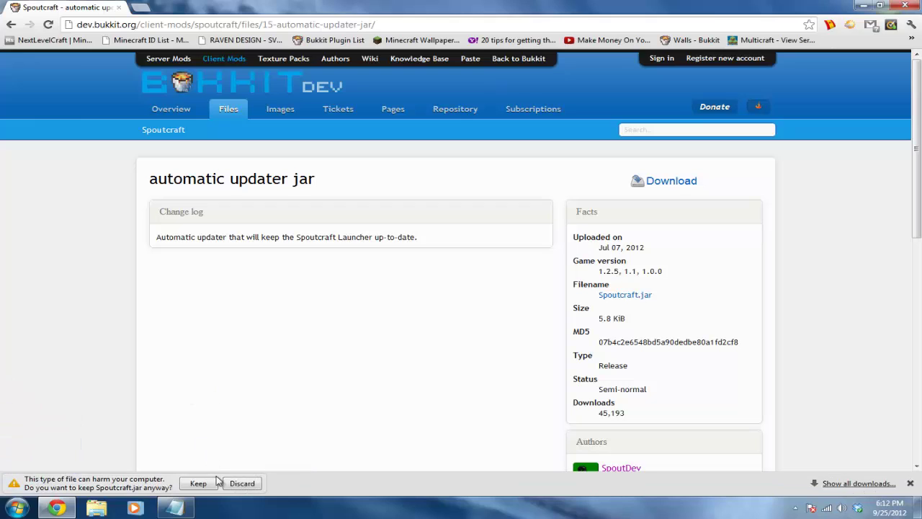
click(203, 483)
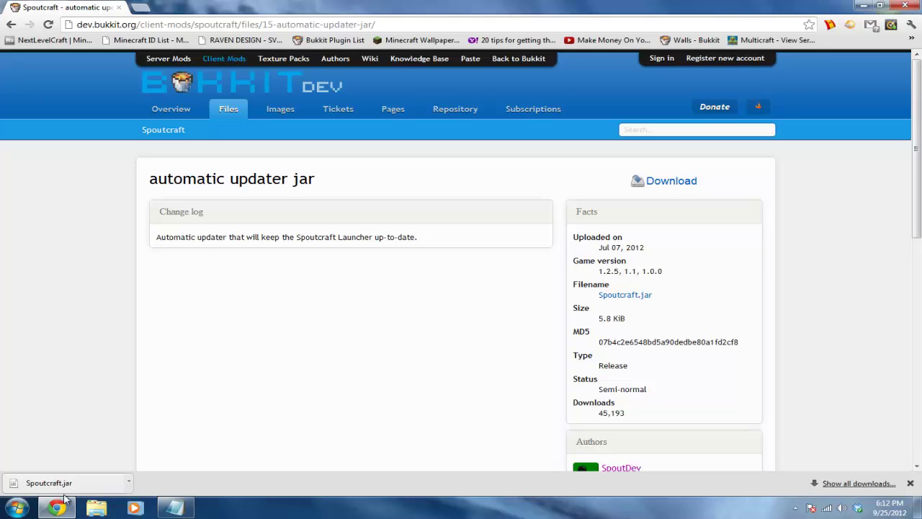
Place the downloaded Spoutcraft.jar on the desktop and return to the browser.
drag(31, 487, 206, 429)
key(super+d)
click(57, 507)
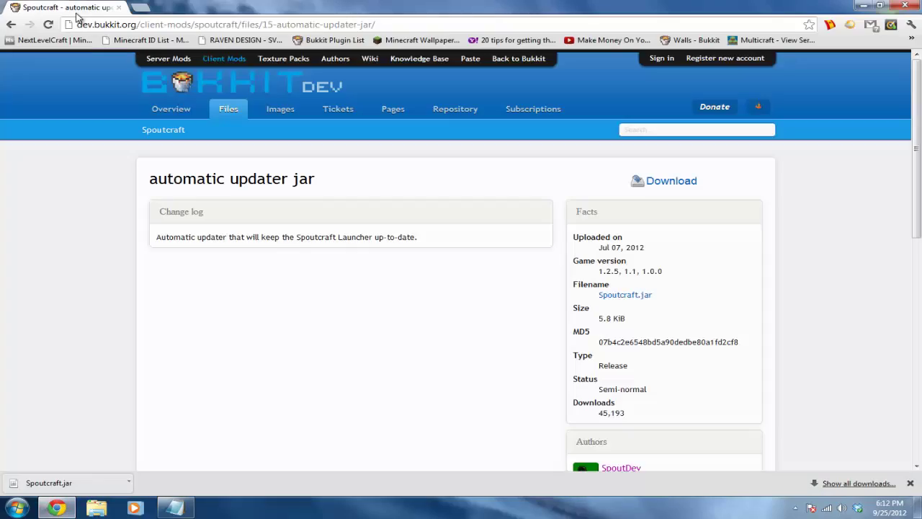
Go from the Spoutcraft overview to the SpoutPlugin page, download SpoutPlugin.jar build 1244 and keep the file.
click(11, 24)
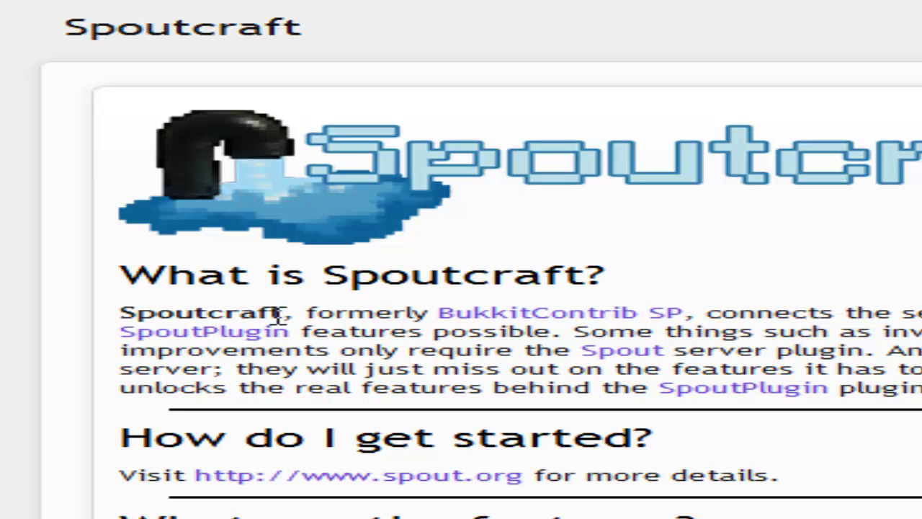
click(263, 340)
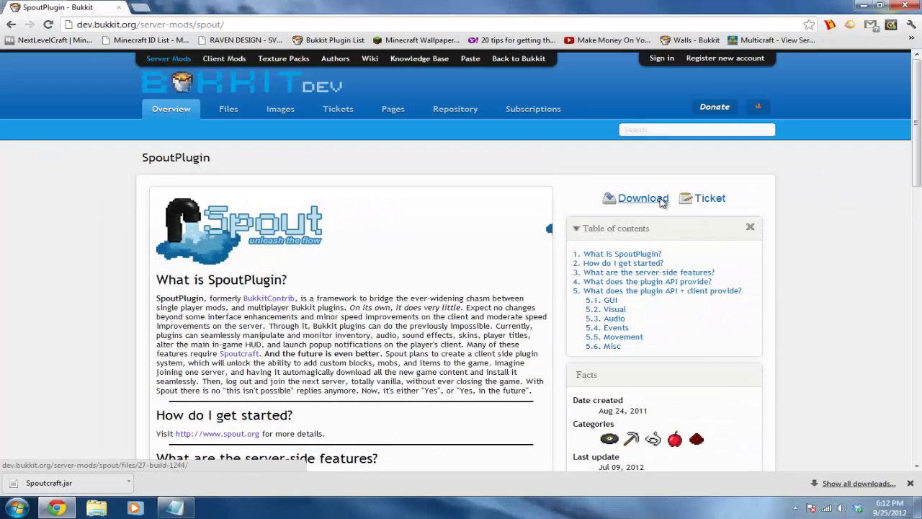
click(646, 203)
click(690, 185)
click(210, 485)
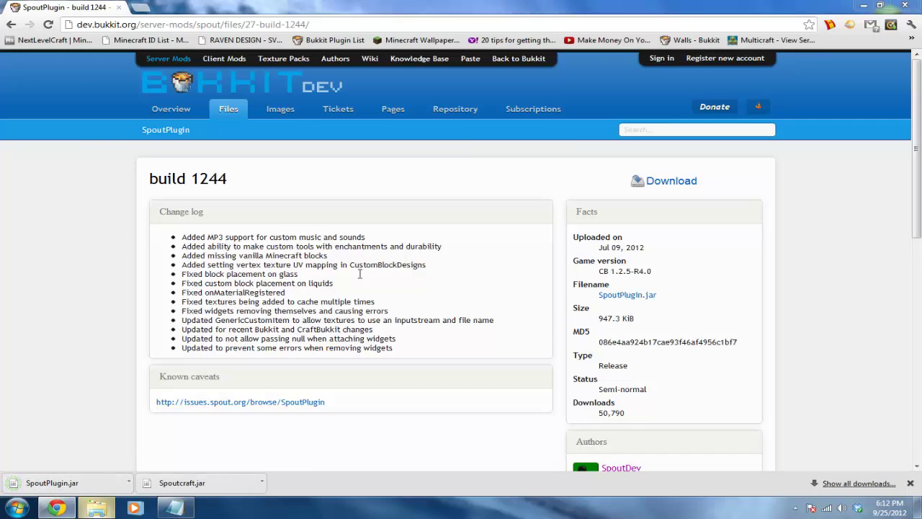
Copy the downloaded SpoutPlugin.jar into the plugins folder inside the desktop's YouTube Server folder.
click(107, 512)
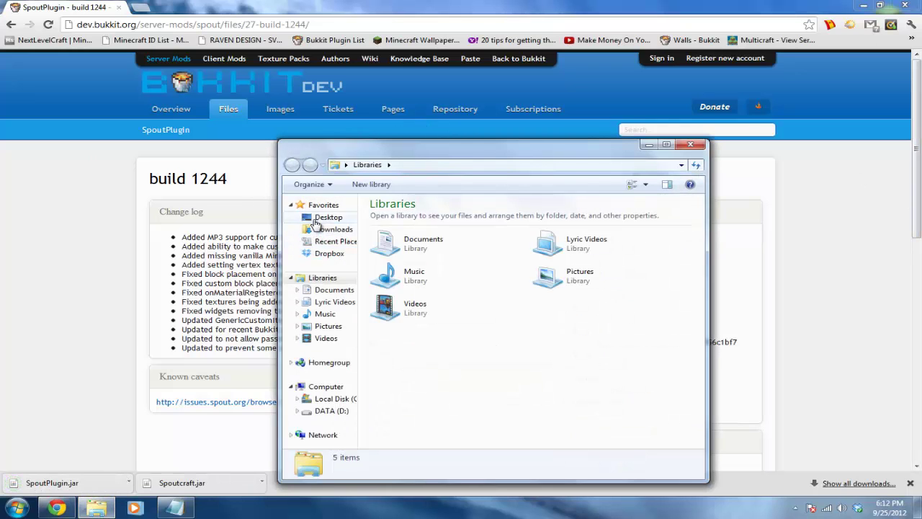
click(325, 217)
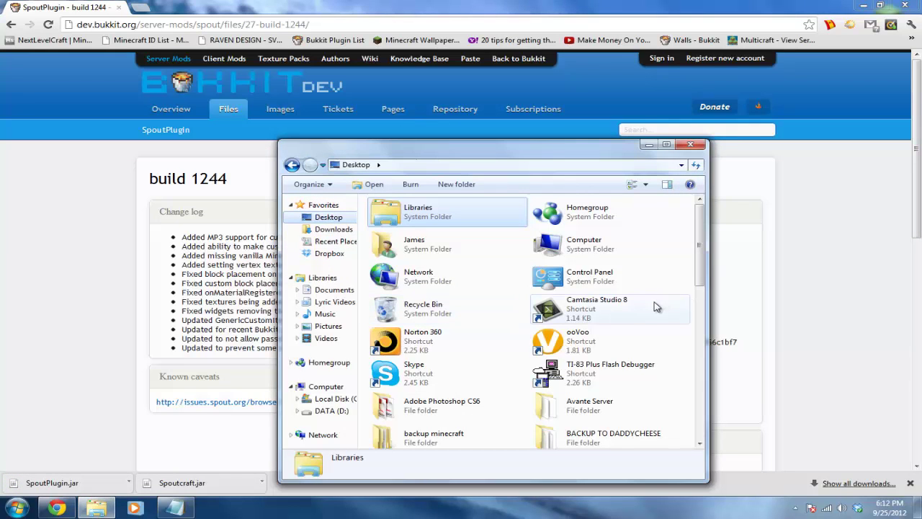
scroll(681, 338, down, 10)
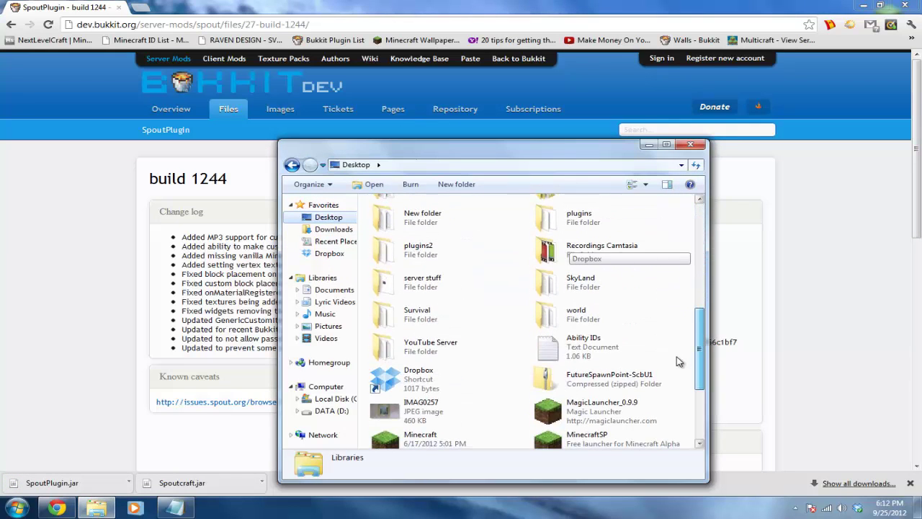
double_click(454, 347)
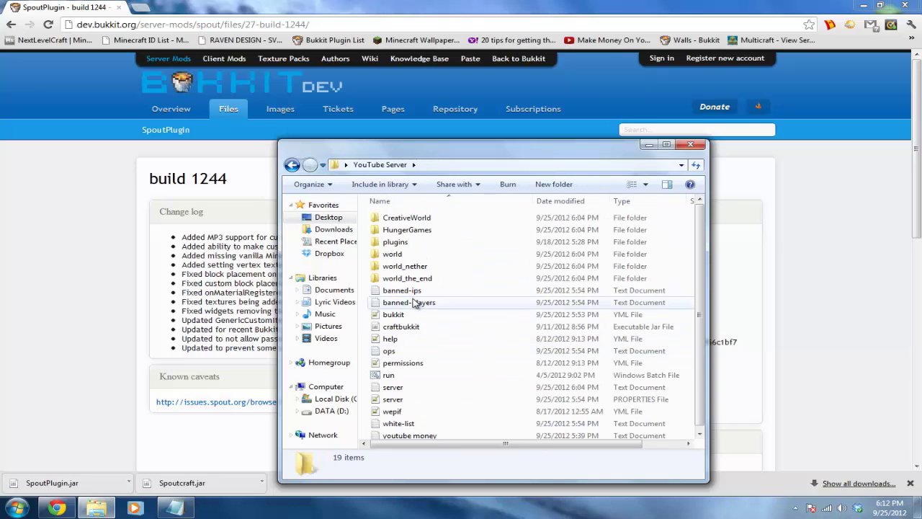
double_click(394, 242)
click(98, 507)
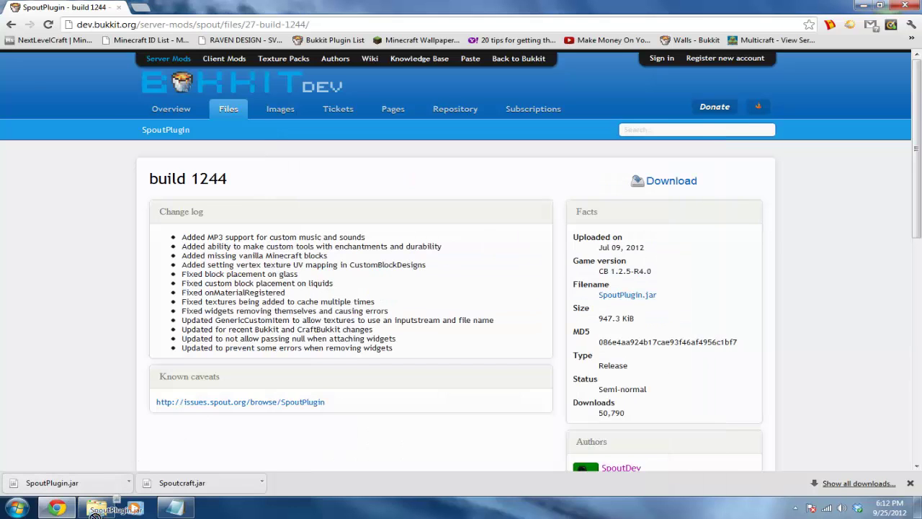
drag(100, 509, 371, 366)
click(364, 371)
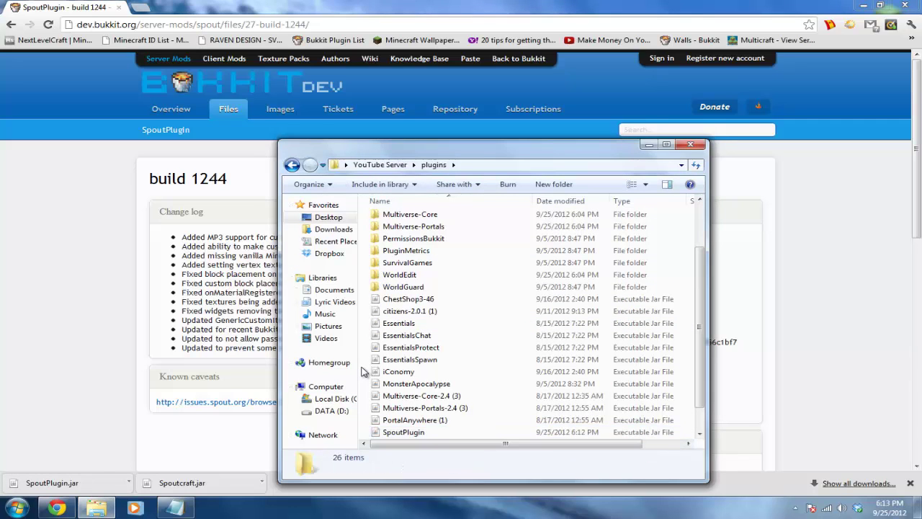
Start the server with the run batch file in YouTube Server, and launch Spoutcraft from the desktop.
click(292, 165)
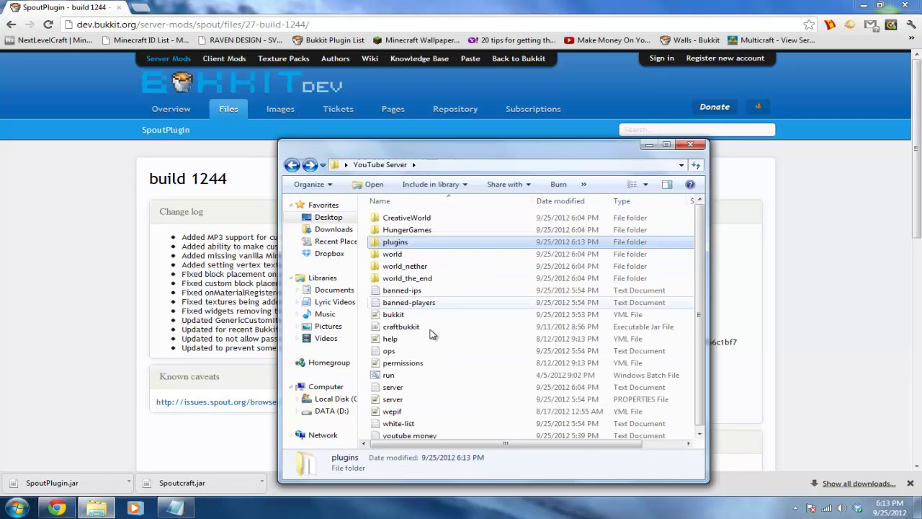
double_click(407, 378)
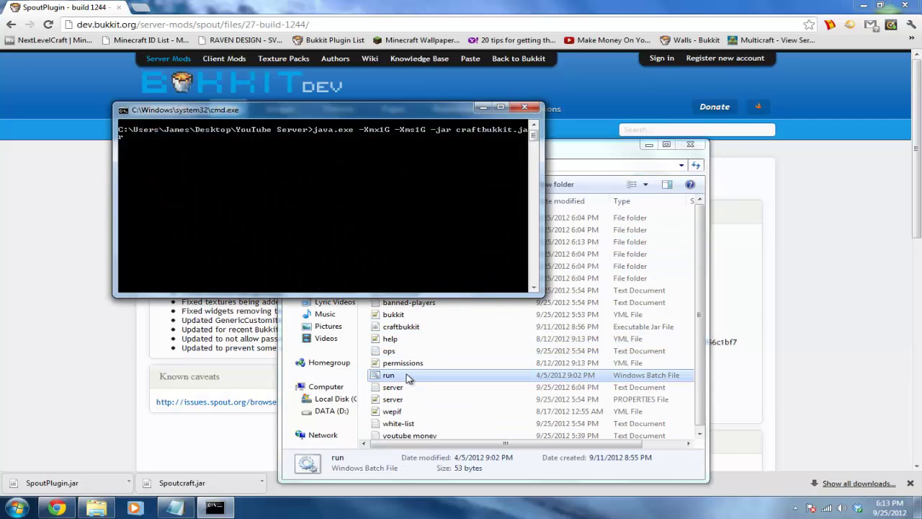
key(super+d)
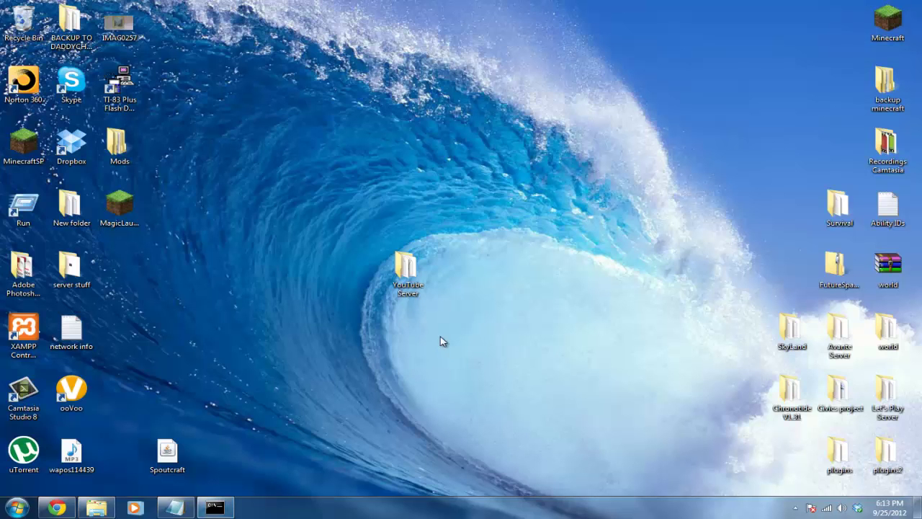
double_click(171, 459)
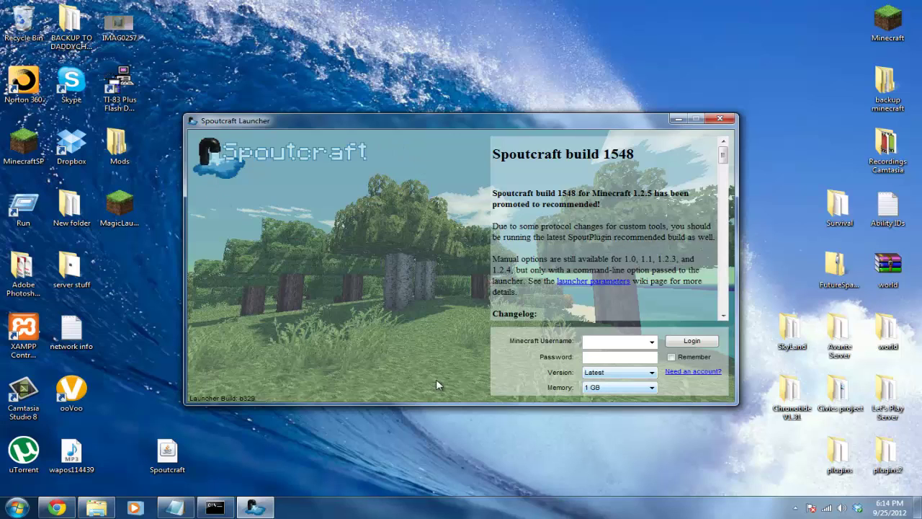
Keep the launcher version at Latest and choose 1 GB of memory, closing the low disk space notice and Disk Cleanup.
key(Tab)
key(shift+Tab)
click(597, 373)
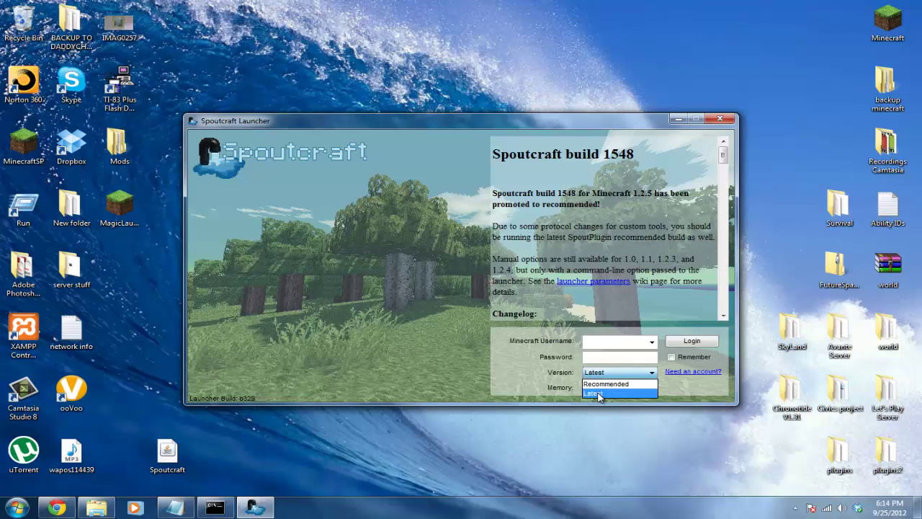
click(565, 381)
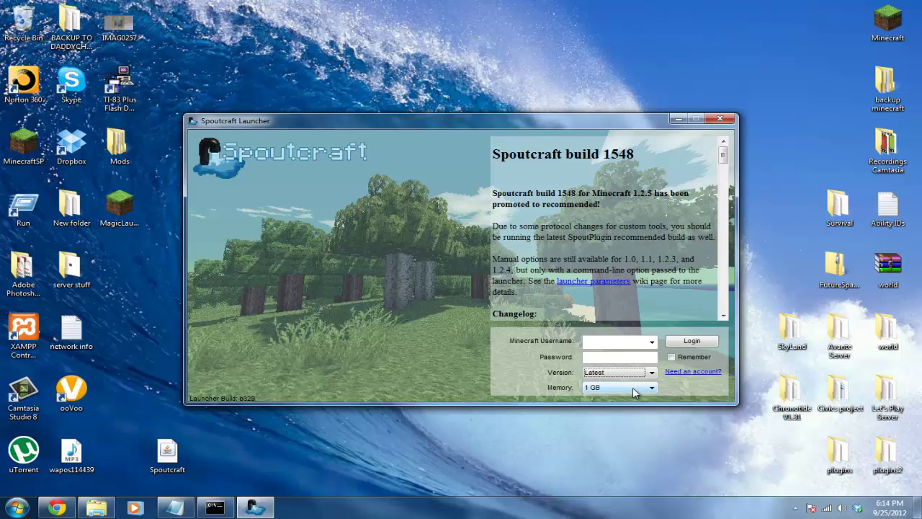
click(634, 389)
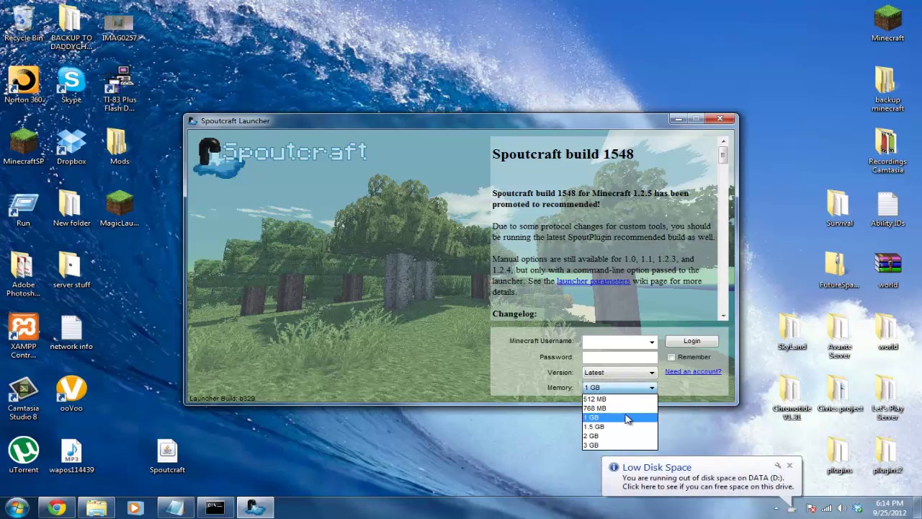
click(788, 466)
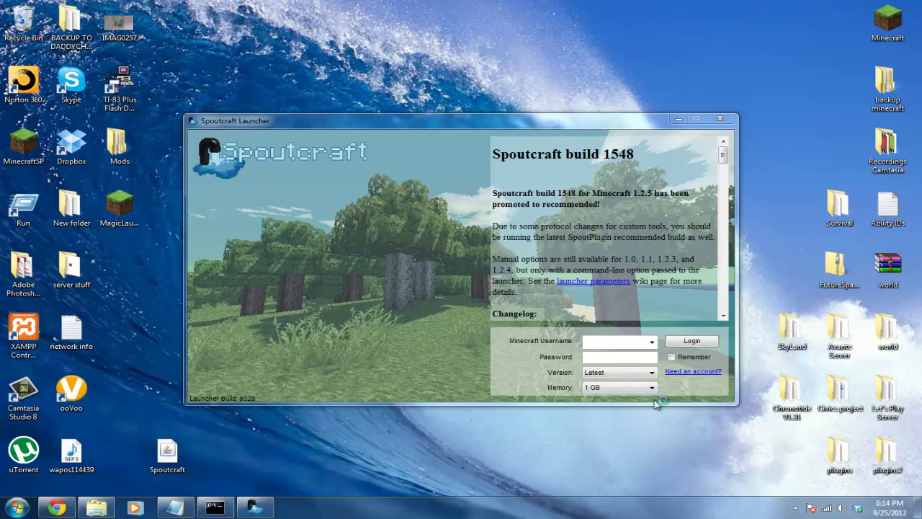
click(628, 387)
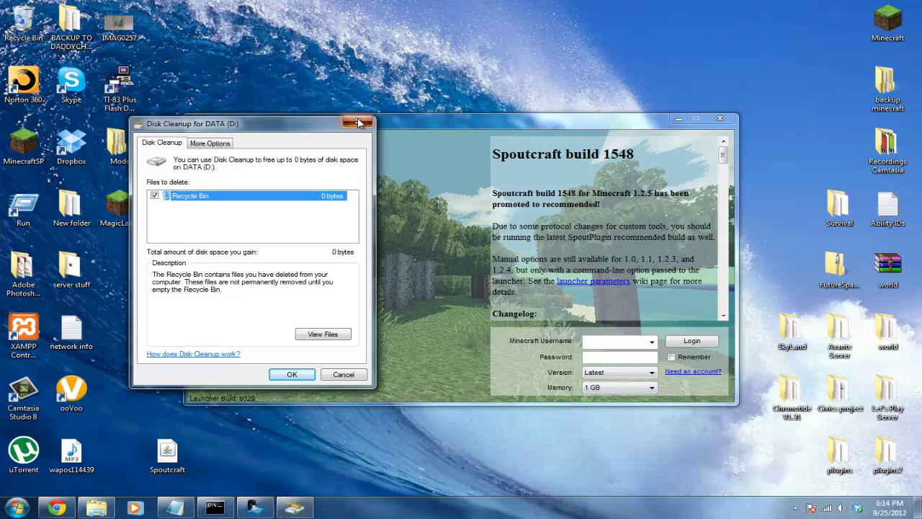
click(359, 124)
click(621, 389)
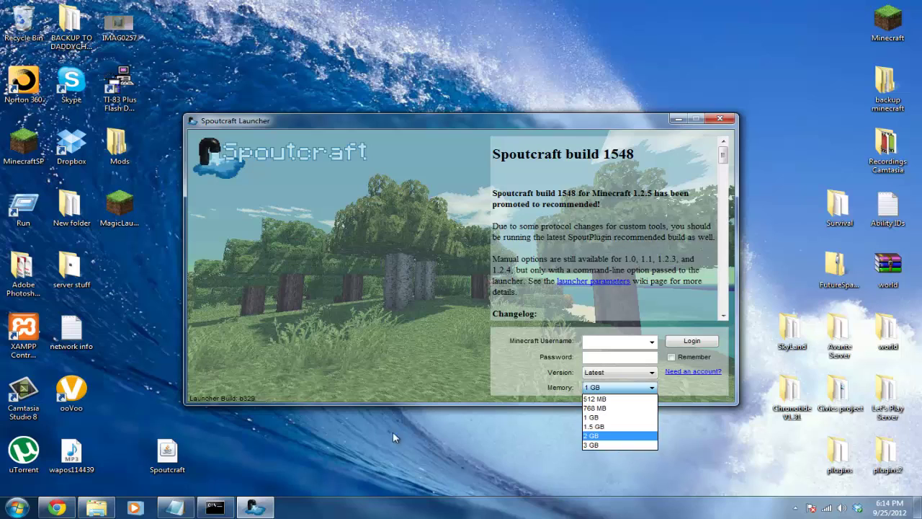
click(592, 418)
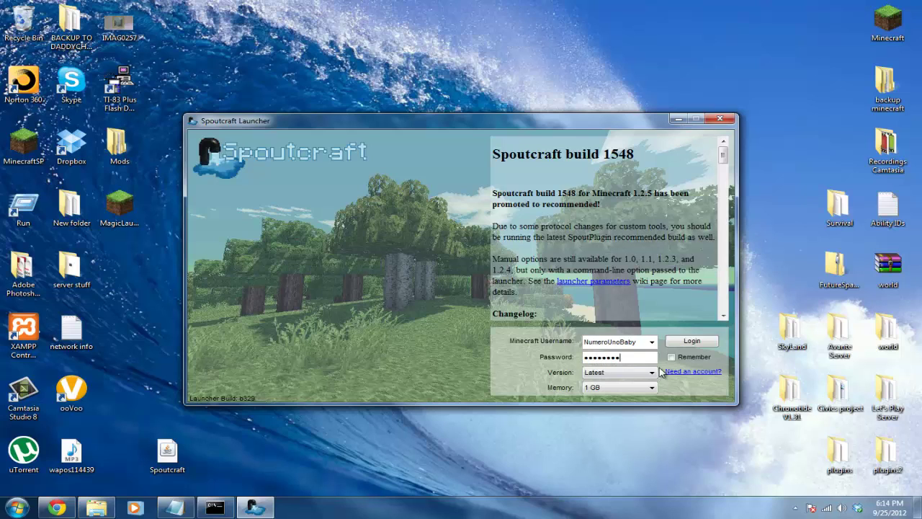
Log in to the launcher with the Minecraft username and account password, and maximize the Spoutcraft game window.
click(684, 343)
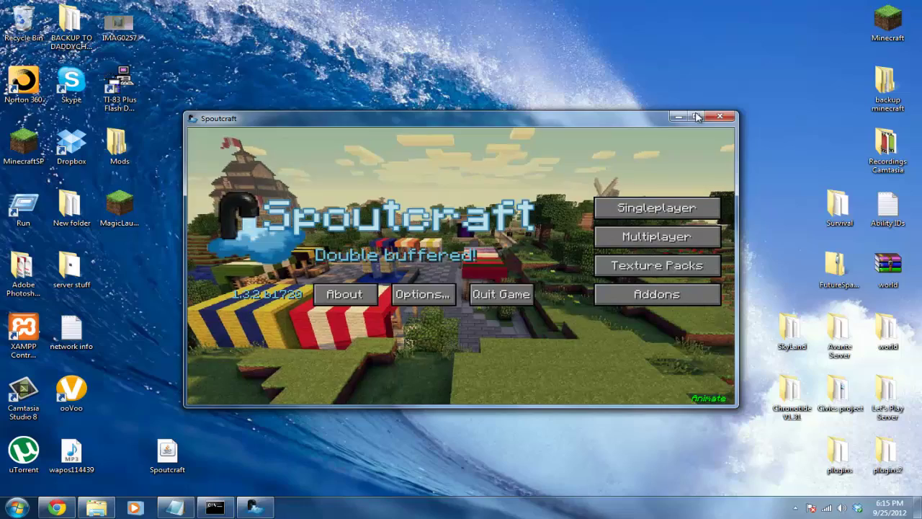
click(696, 116)
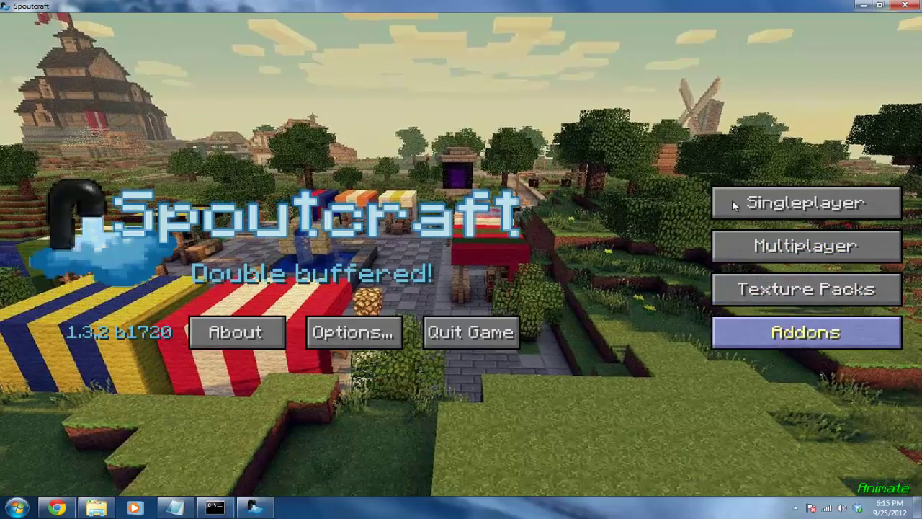
Look at the texture pack selection and the installed addons screens, returning to the main menu.
click(790, 288)
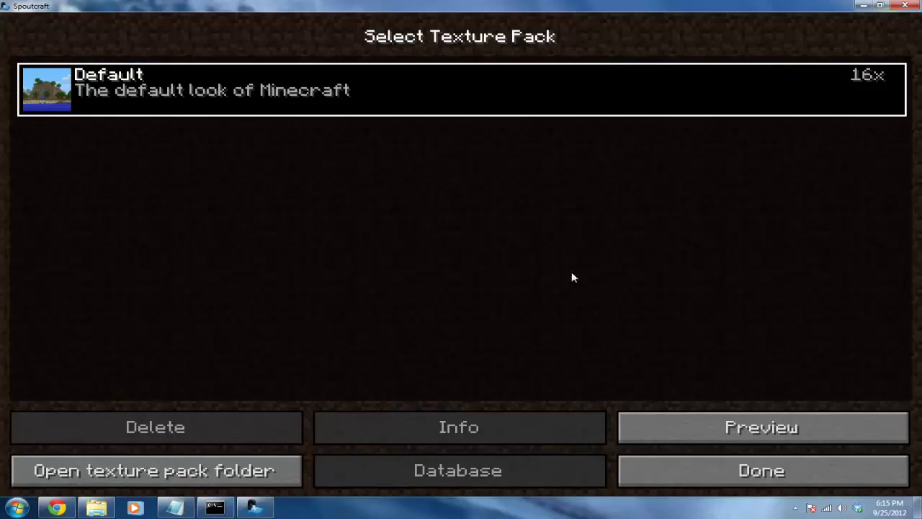
click(663, 474)
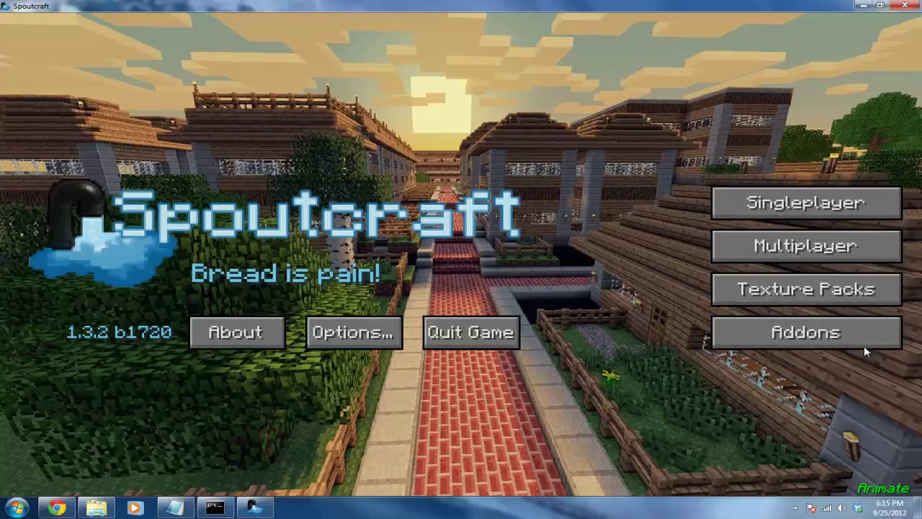
click(835, 337)
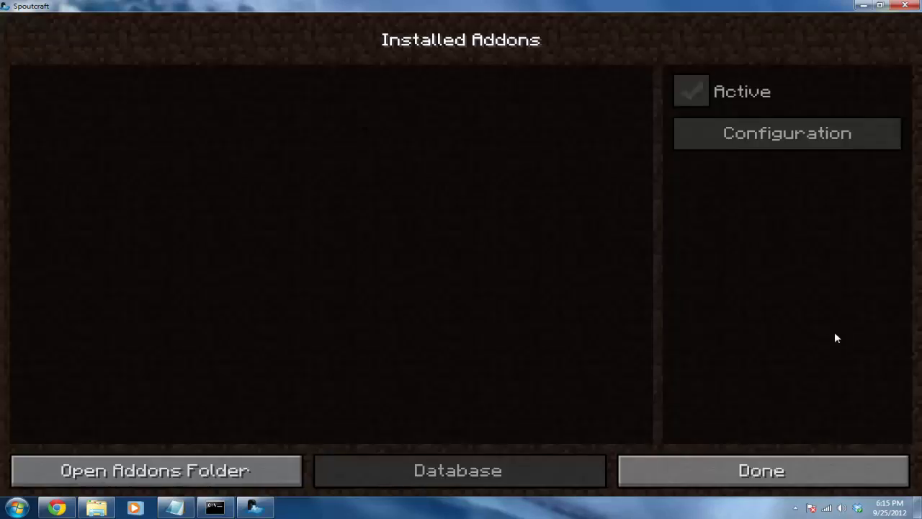
click(674, 476)
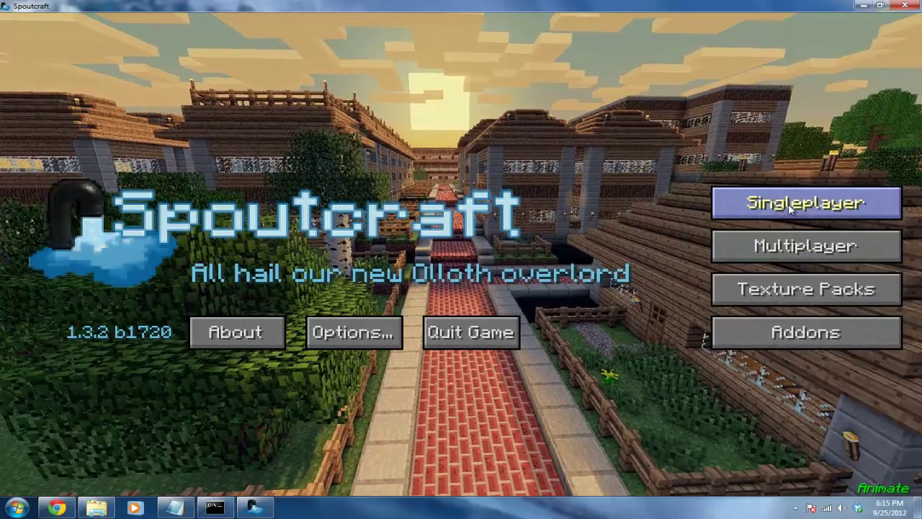
Open the game options and look over the controls, audio and graphical settings.
click(342, 338)
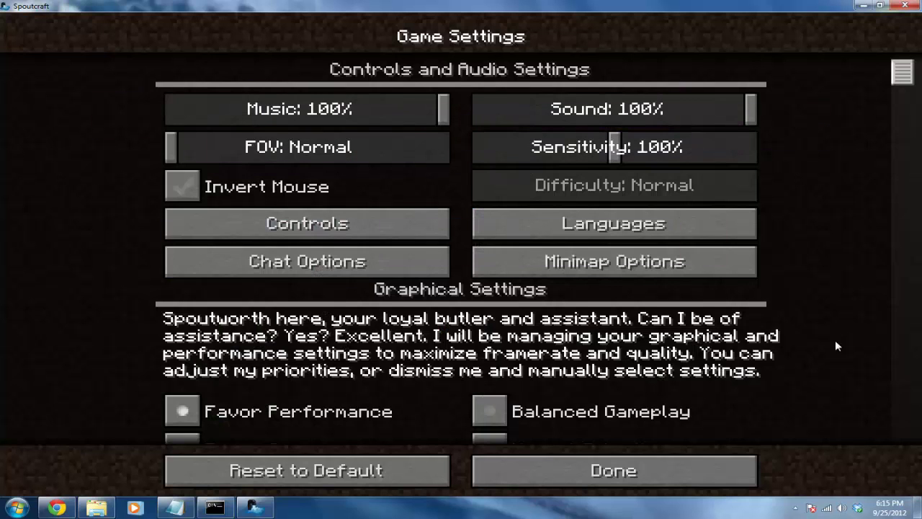
scroll(857, 274, down, 3)
scroll(829, 230, up, 3)
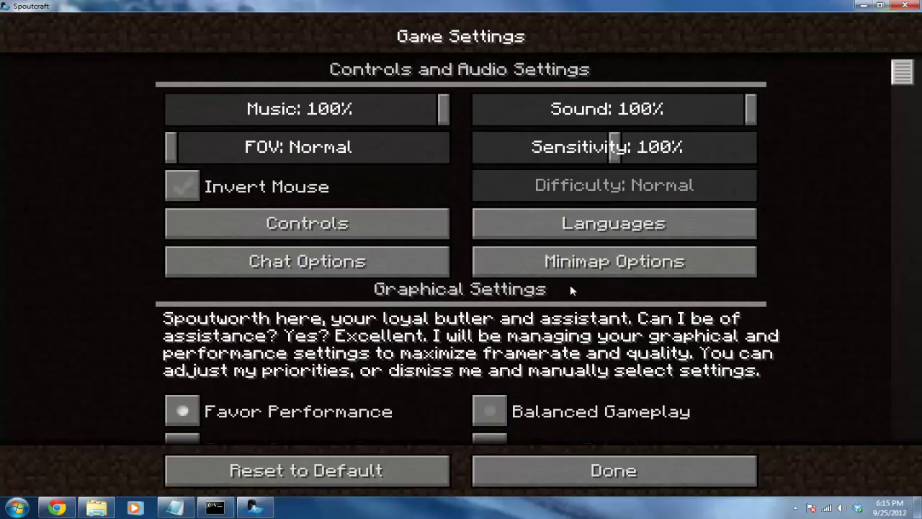
Look over the chat options and the minimap settings, returning to the game settings each time.
click(366, 262)
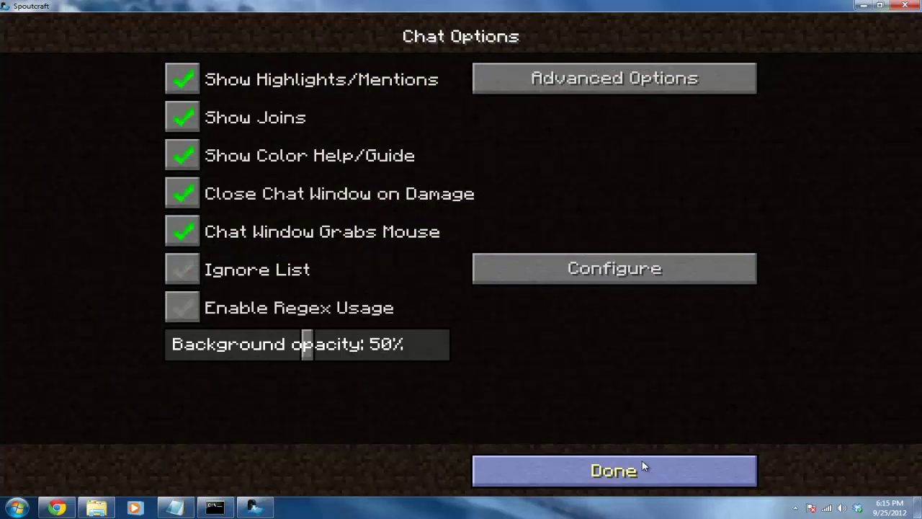
click(666, 482)
click(643, 265)
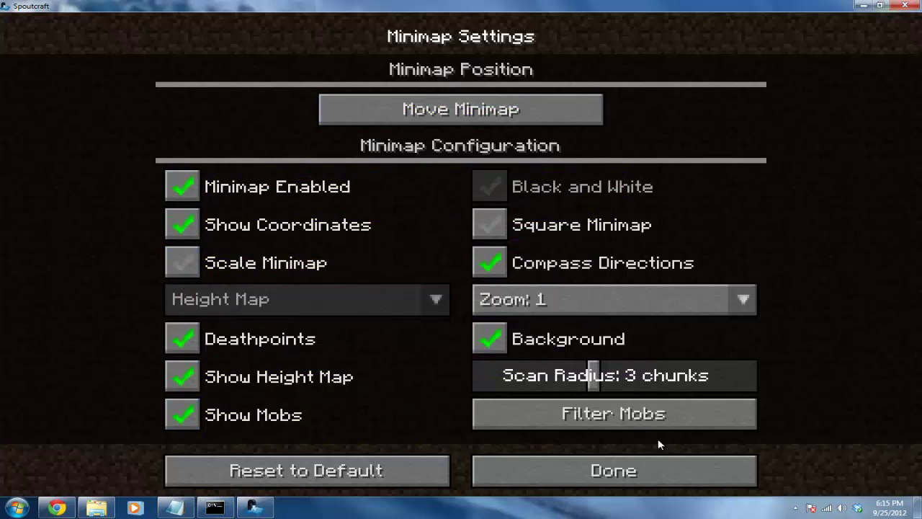
click(595, 472)
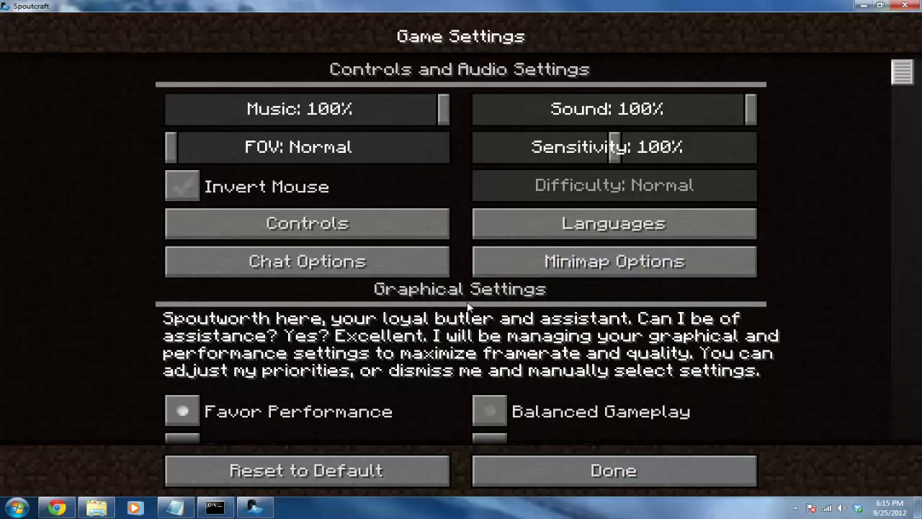
Review the graphical, performance, appearance and screenshot settings, and return to the main menu.
scroll(472, 307, down, 4)
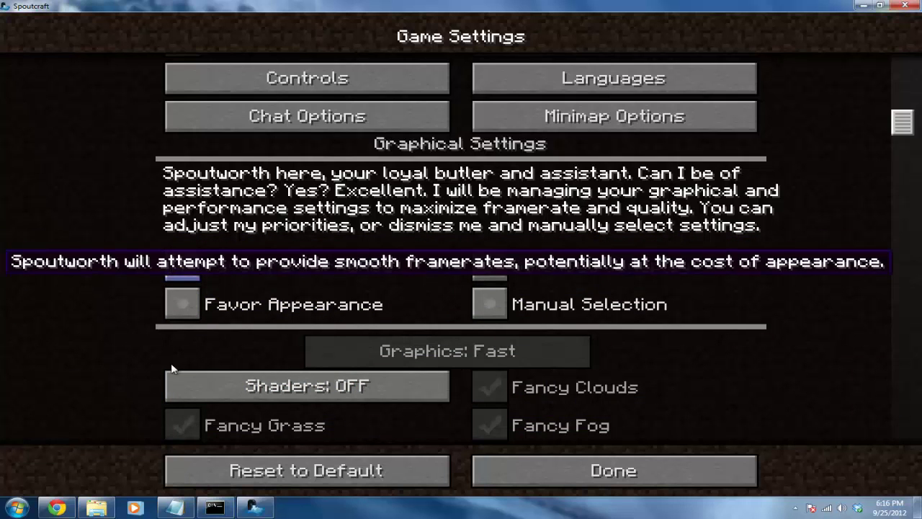
scroll(127, 363, down, 4)
scroll(128, 363, down, 3)
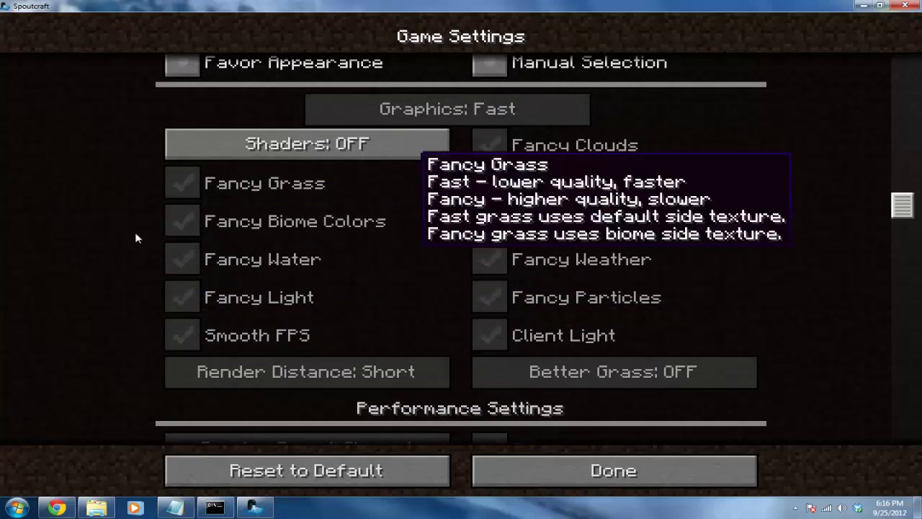
scroll(278, 249, down, 3)
scroll(284, 249, up, 3)
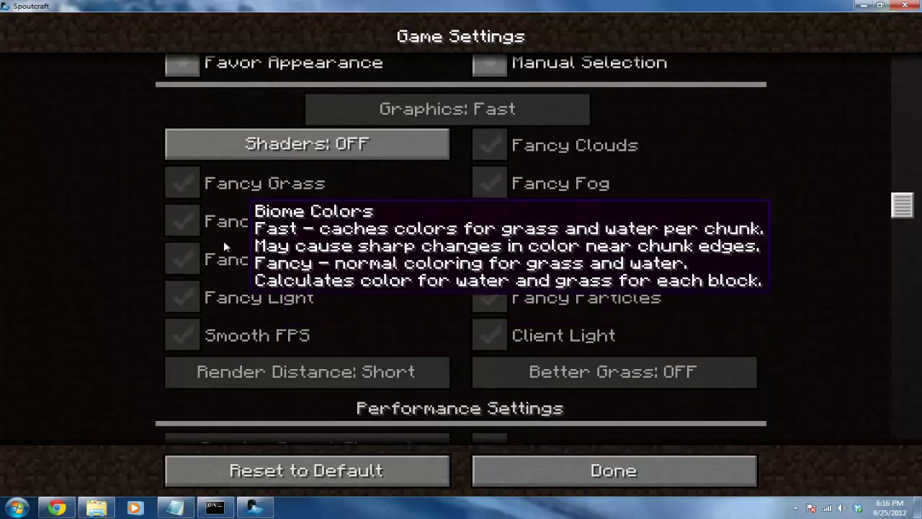
scroll(395, 267, down, 11)
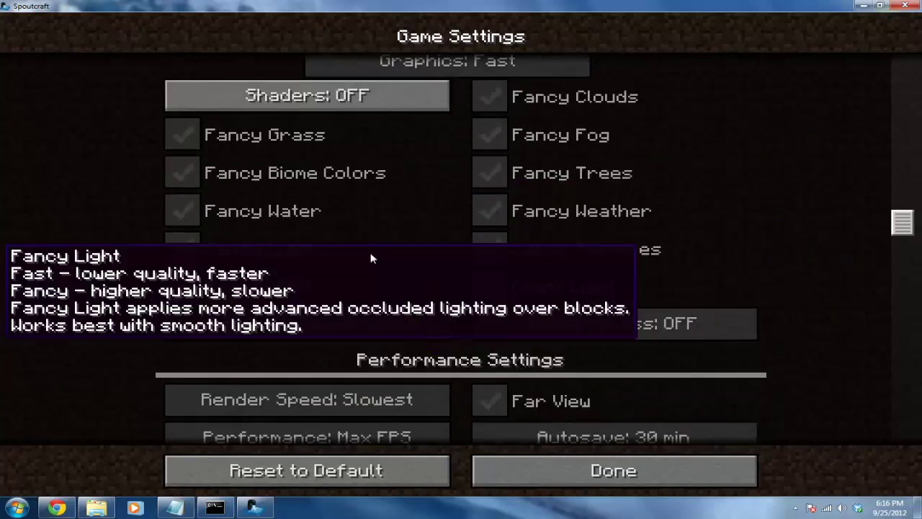
scroll(454, 248, up, 3)
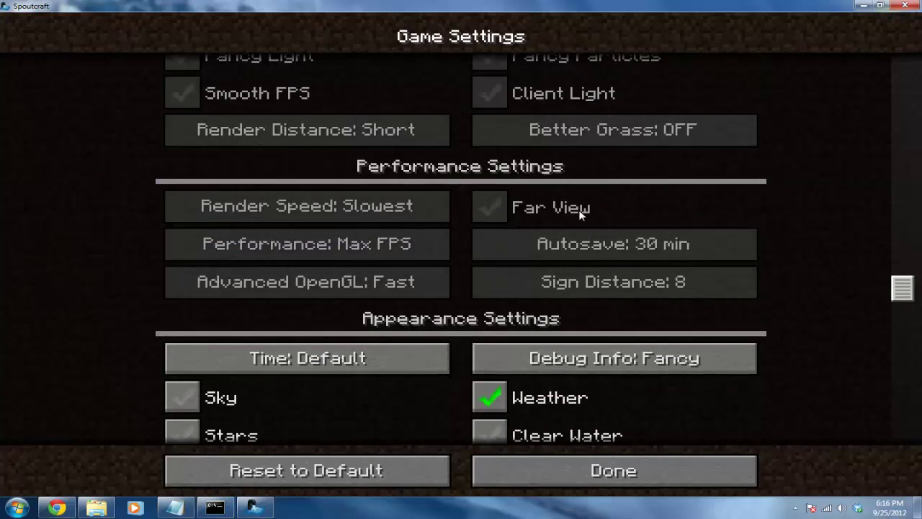
scroll(568, 217, down, 12)
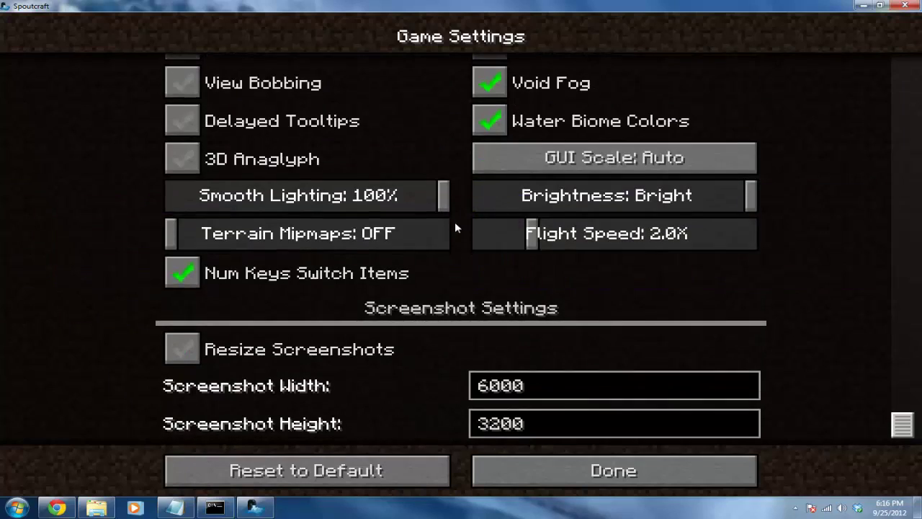
click(554, 473)
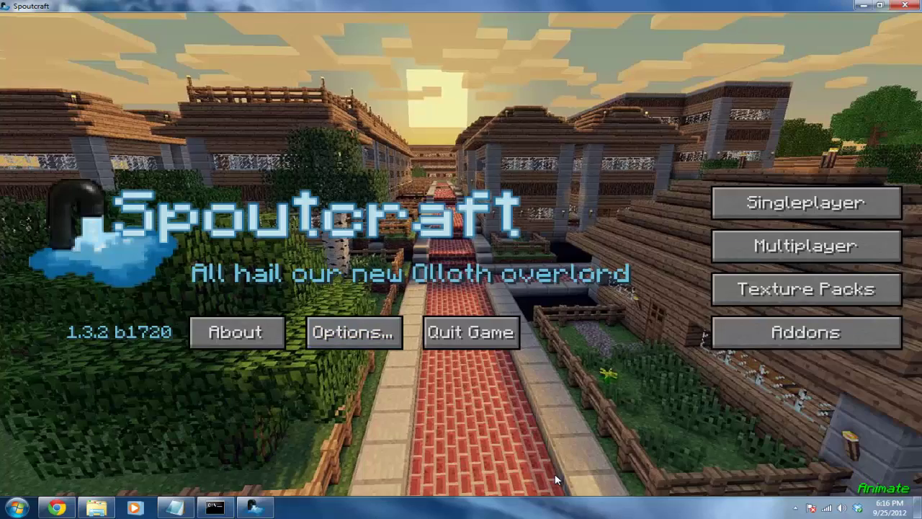
Create a new singleplayer Survival world named World with the Normal world type, and walk out onto the grass.
click(806, 204)
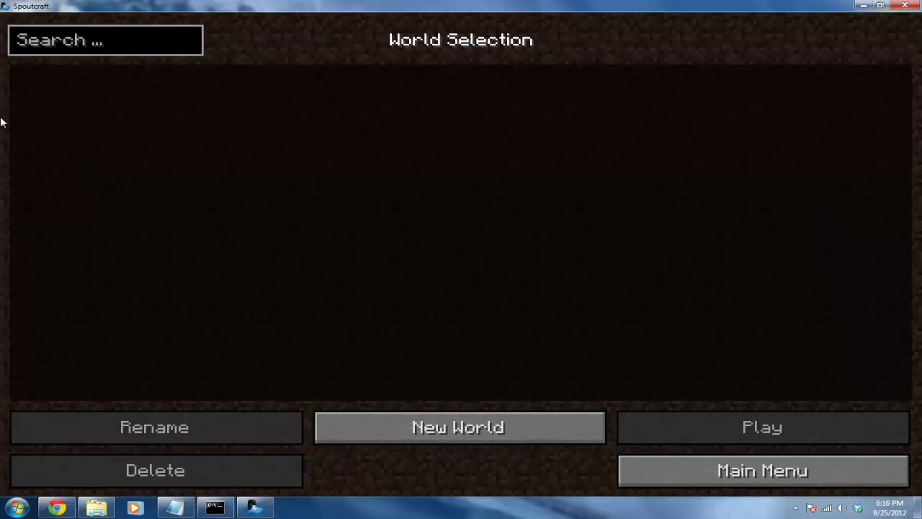
click(370, 427)
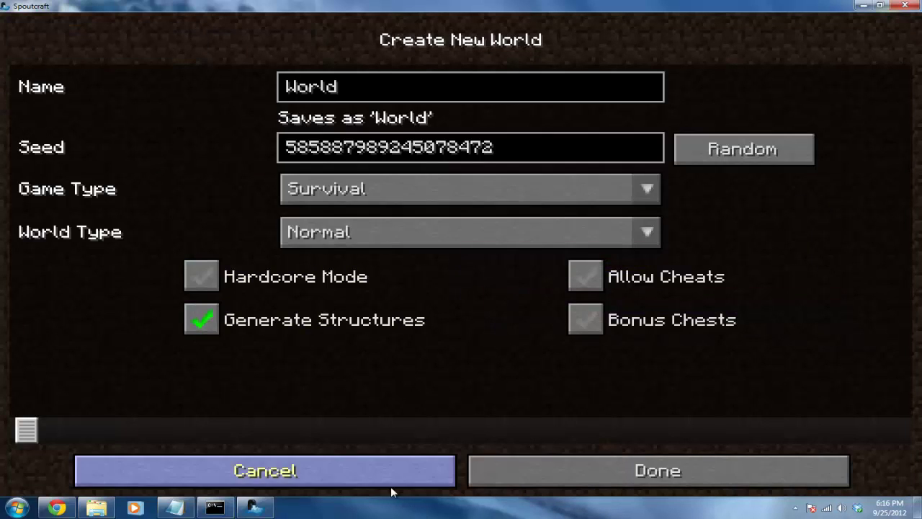
click(518, 478)
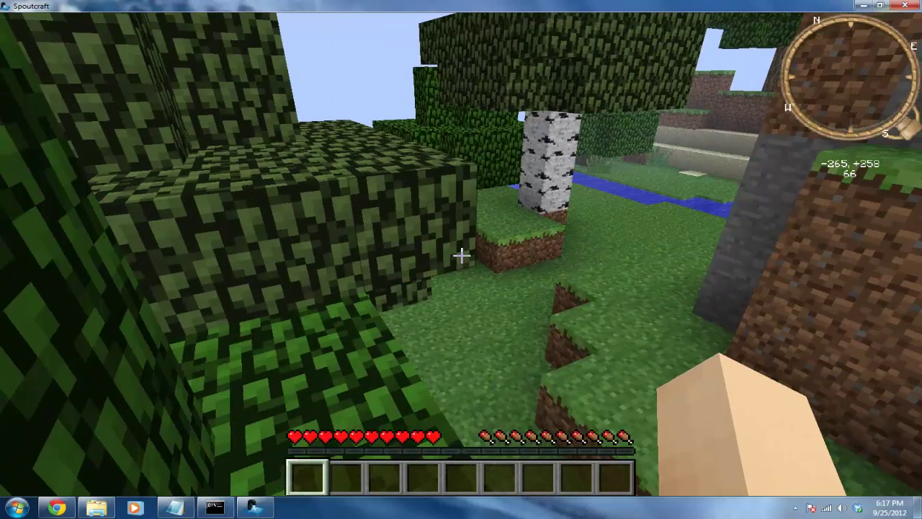
key(w)
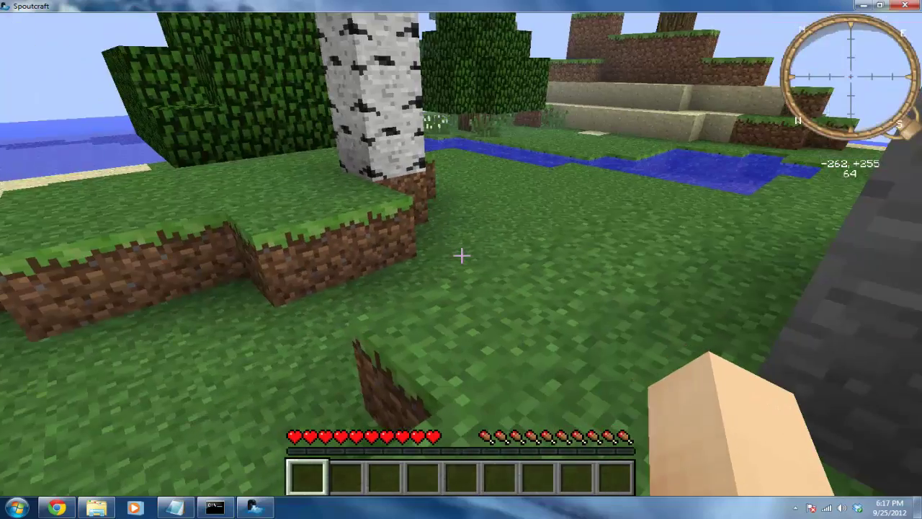
key(w)
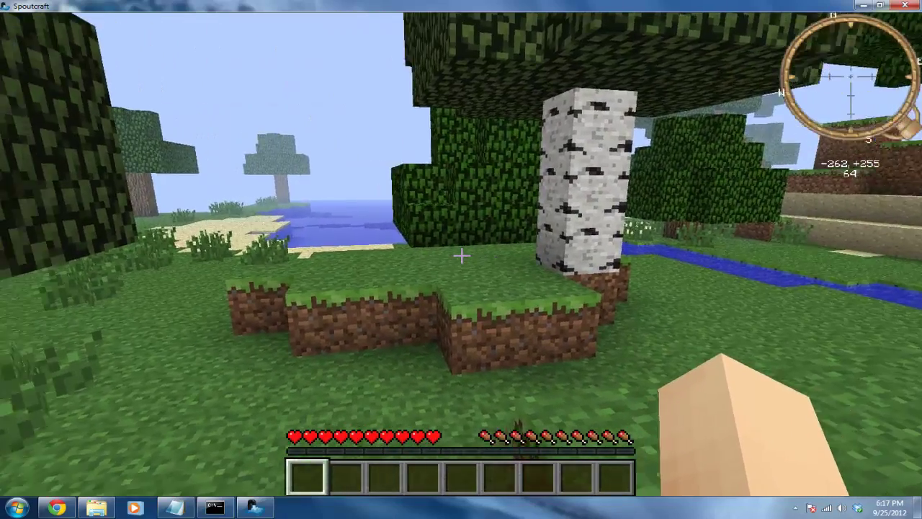
Send the chat message "HEllo" in gold using the &6 color code.
key(t)
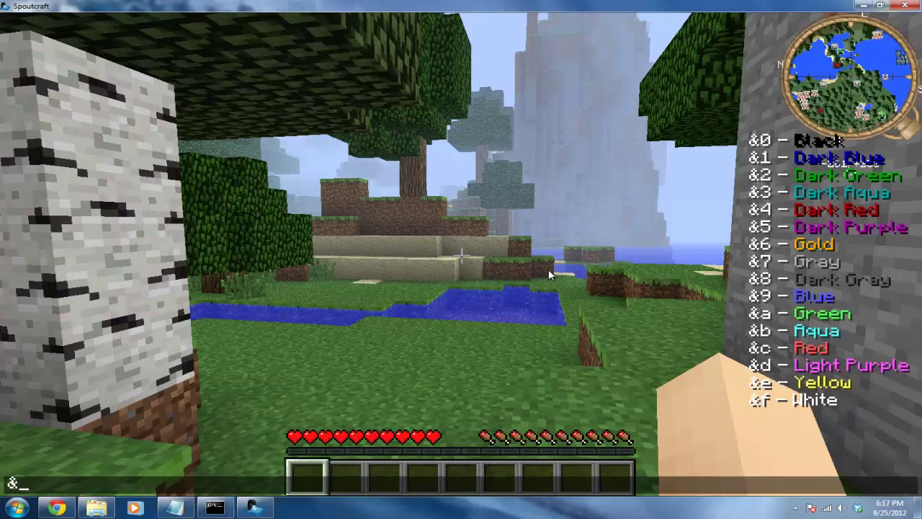
key(BackSpace)
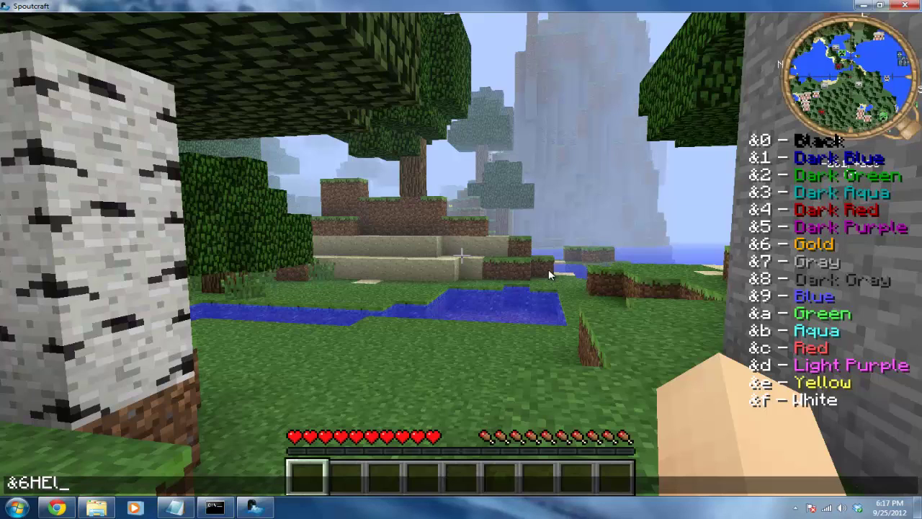
text(6HEllo)
key(Return)
Walk past the pond and climb the sand and dirt terraces, briefly opening the chat and closing it again.
key(s)
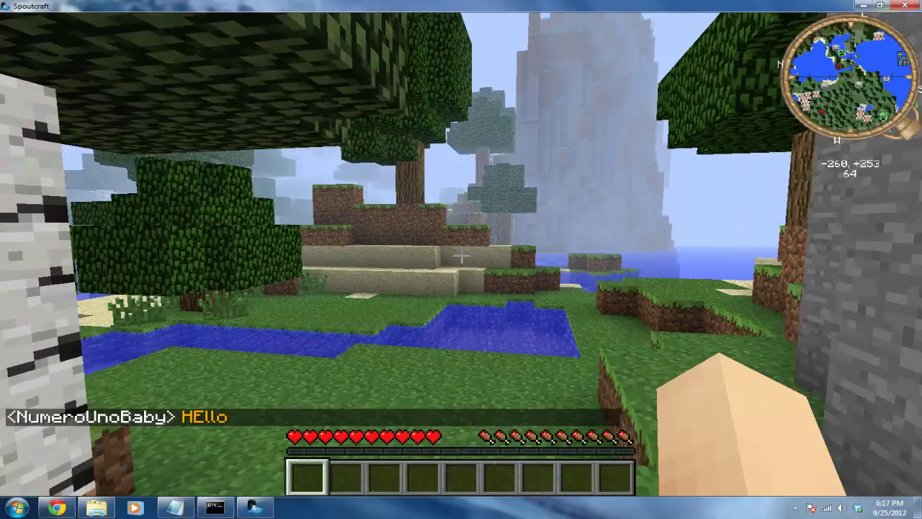
key(w)
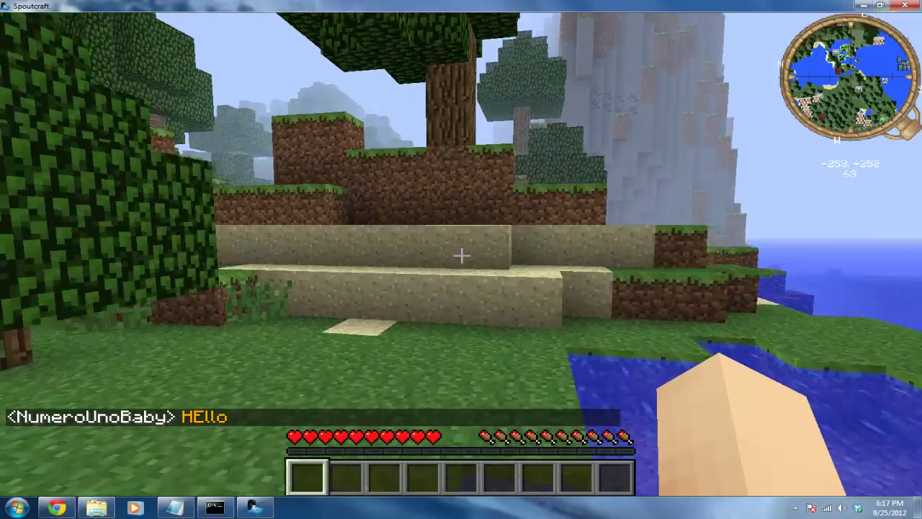
key(w)
key(space)
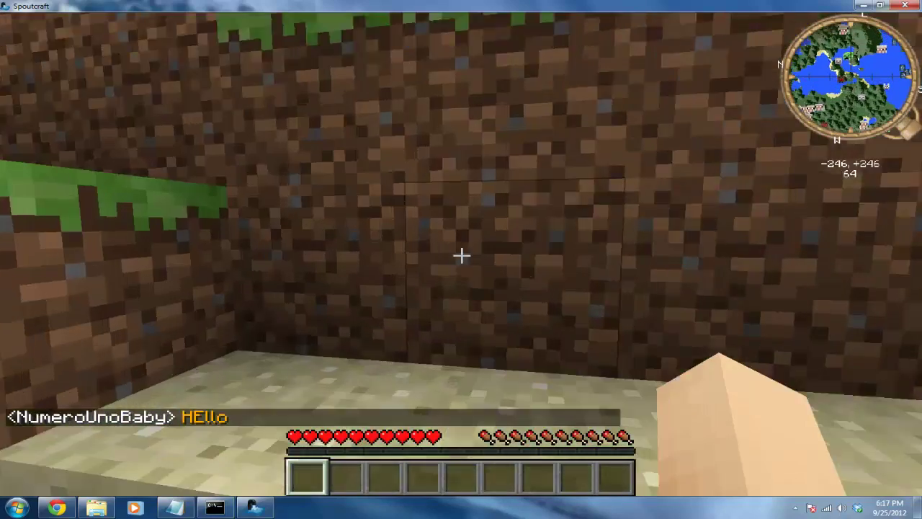
key(w)
key(space)
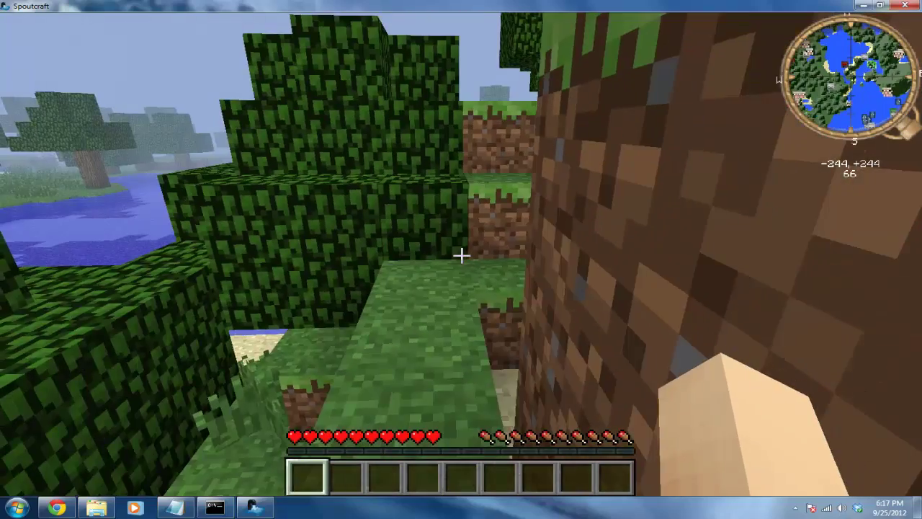
key(w)
key(t)
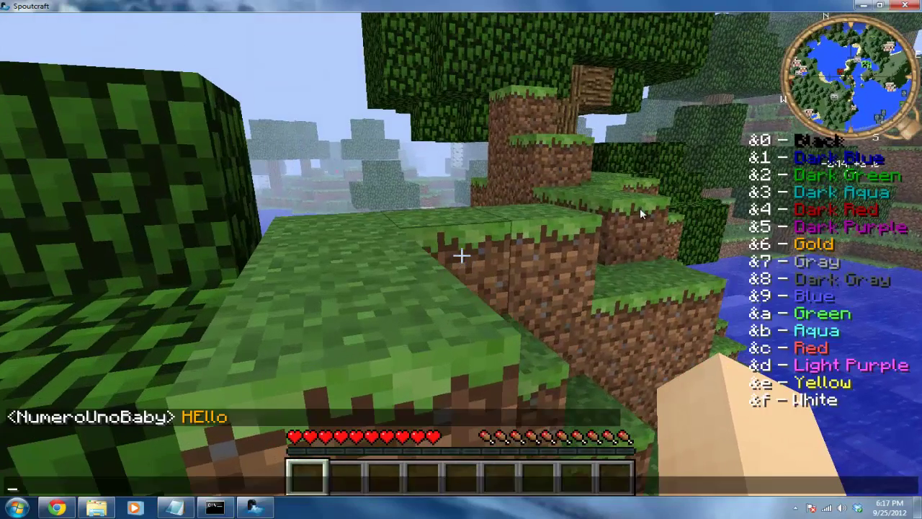
key(Escape)
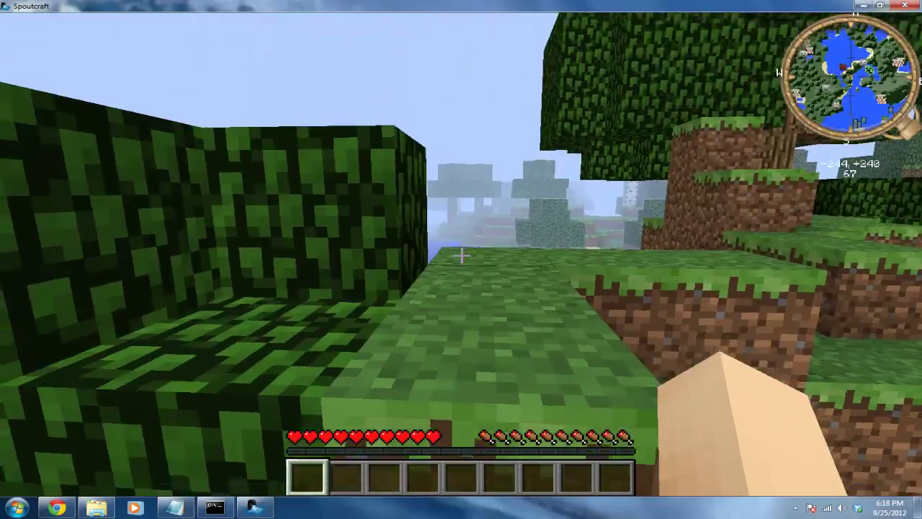
Explore the treetops and grassy ledges beside the lake, looking at the terrain and the minimap.
key(w)
key(space)
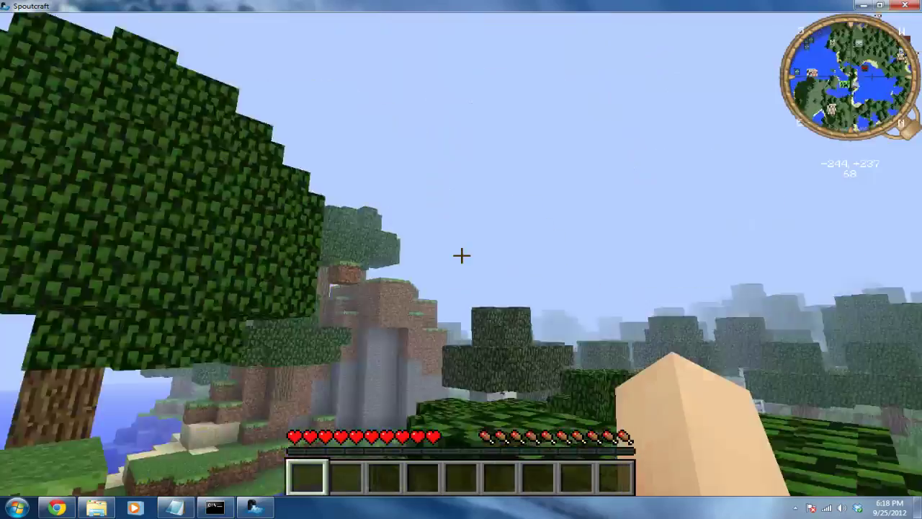
key(w)
key(space)
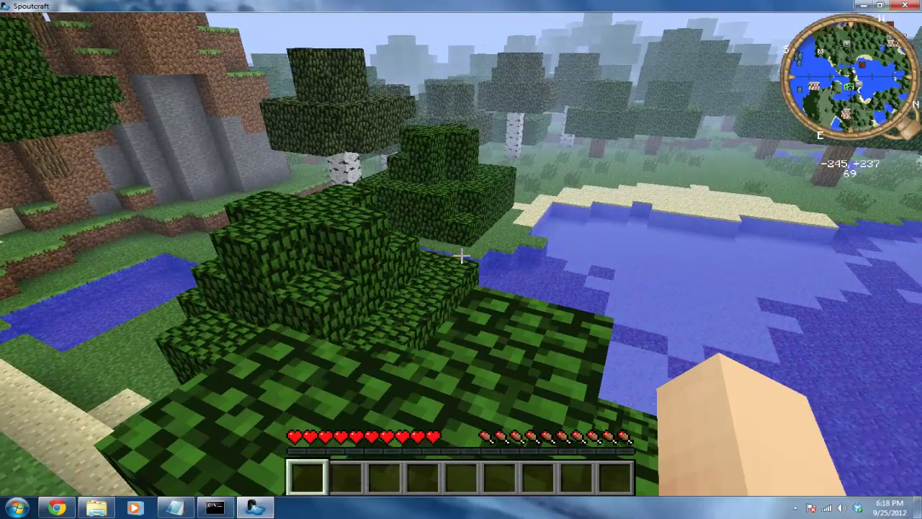
key(w)
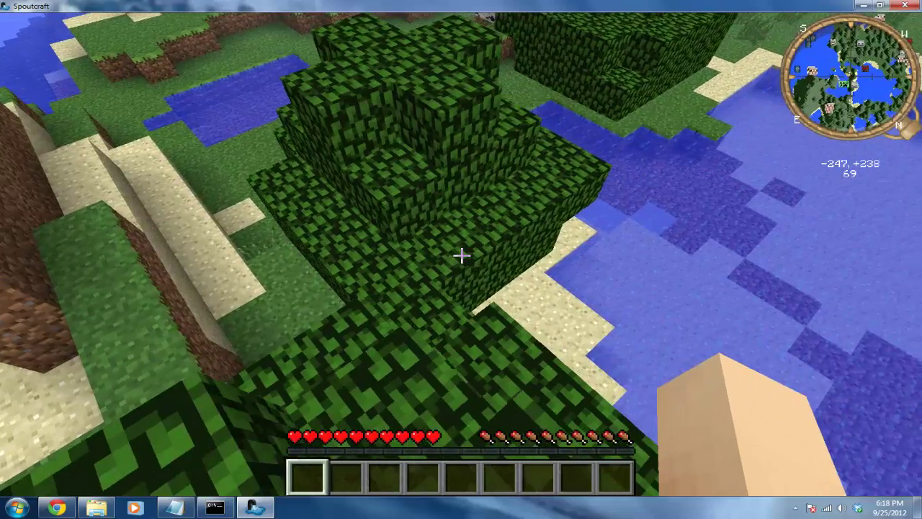
key(w)
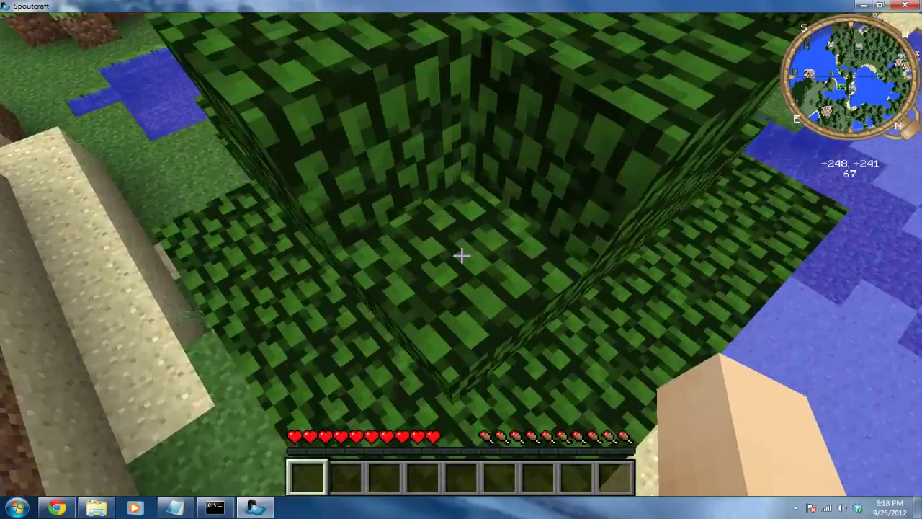
key(w)
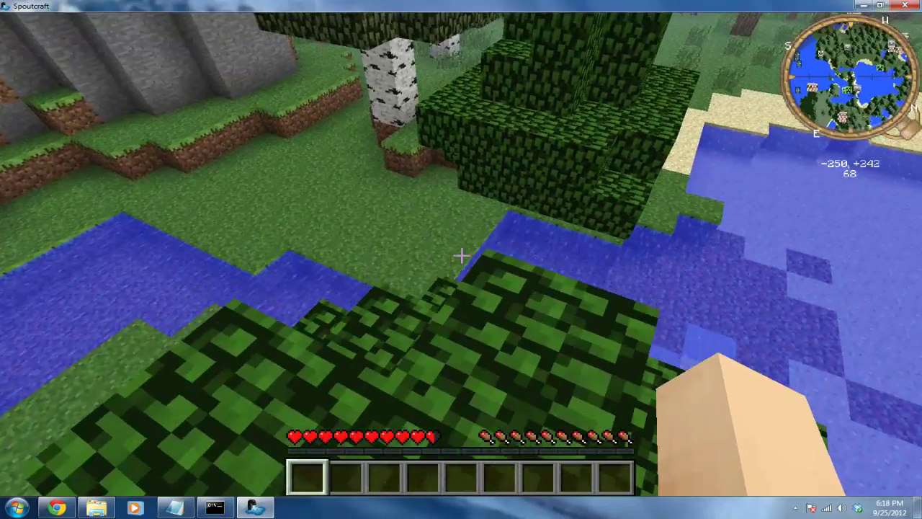
key(w)
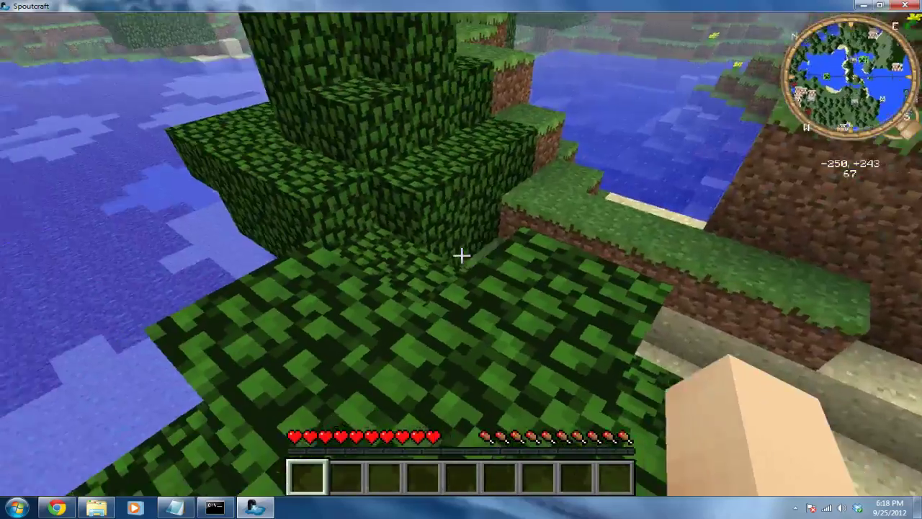
key(w)
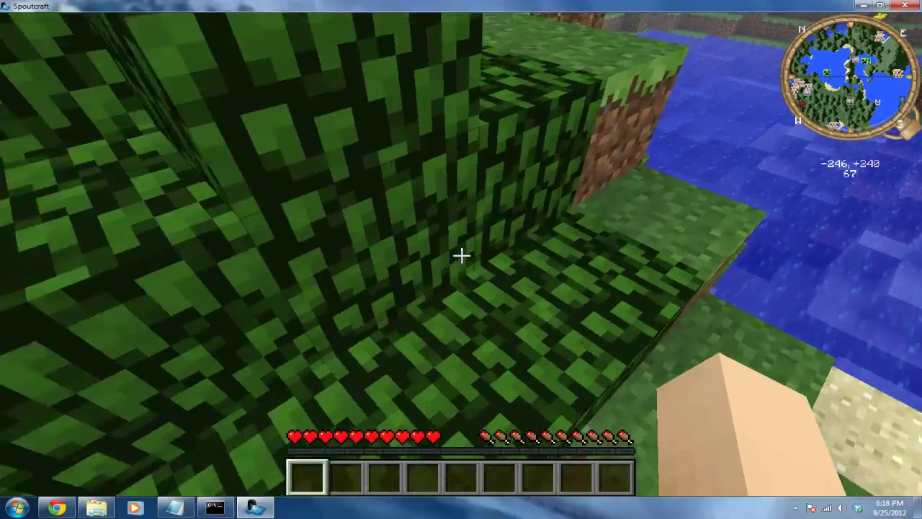
key(w)
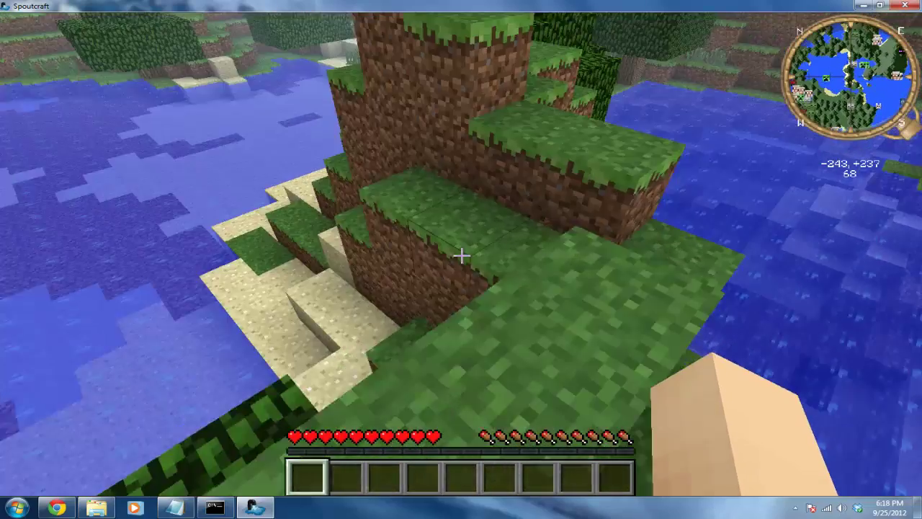